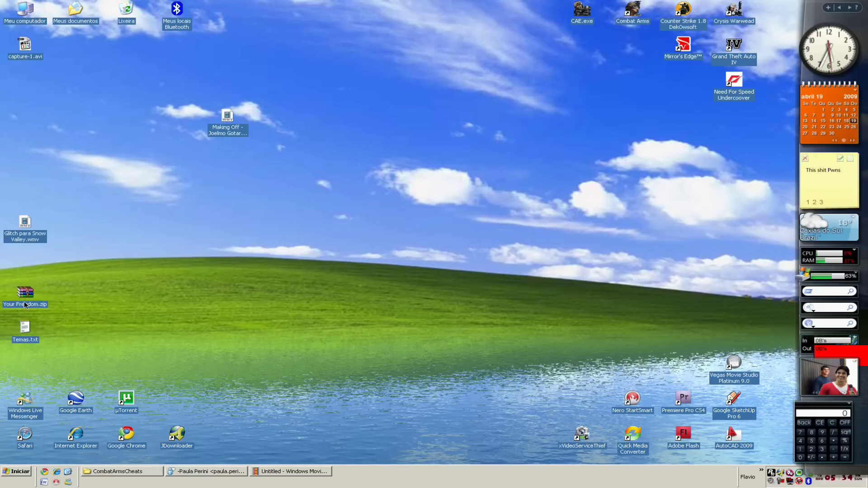
Drag the Your Freedom.zip archive from the desktop's left edge toward its centre.
drag(305, 266, 391, 271)
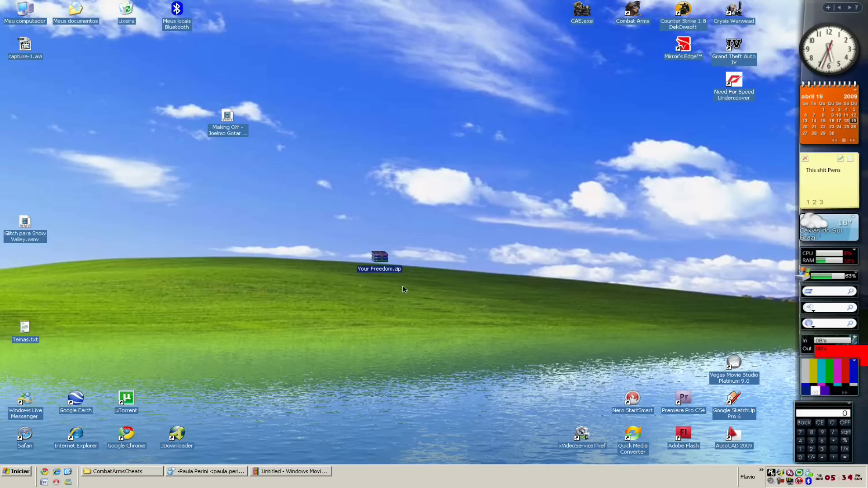
drag(408, 292, 423, 299)
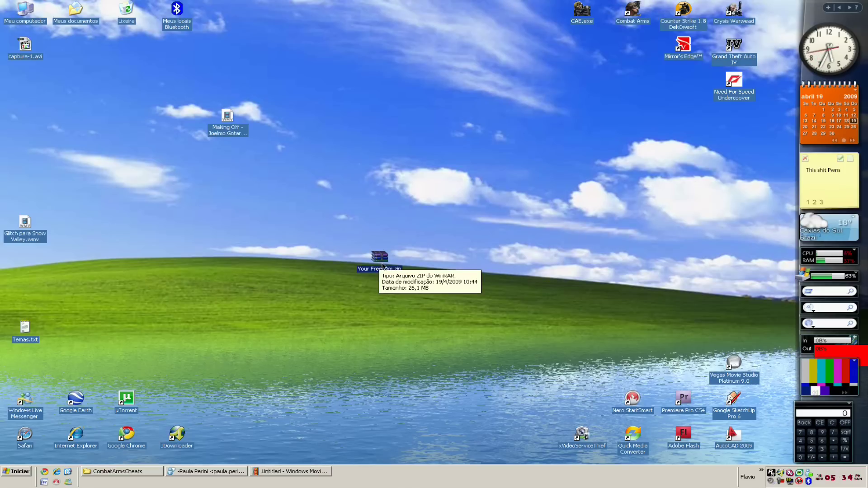
drag(380, 264, 284, 224)
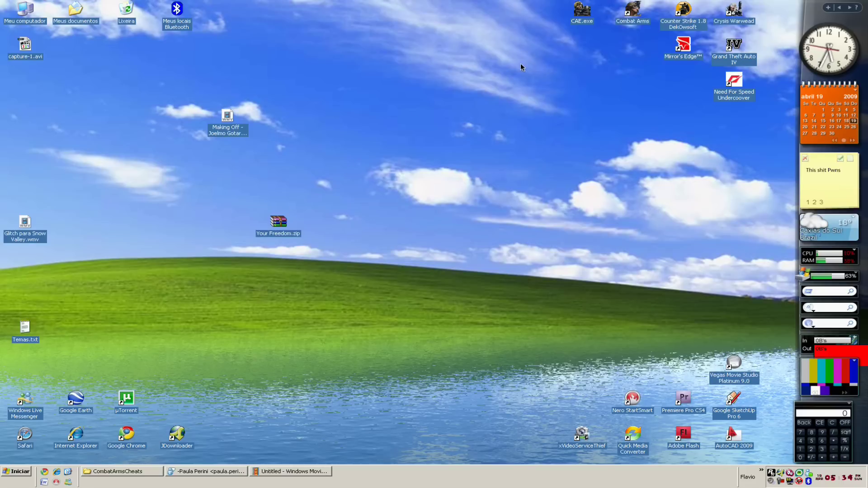
key(Return)
click(696, 47)
Open Your Freedom.zip with 'Abrir com' and browse its Proxy Cab folder to ProxyCap.exe.
right_click(277, 223)
mouse_move(356, 299)
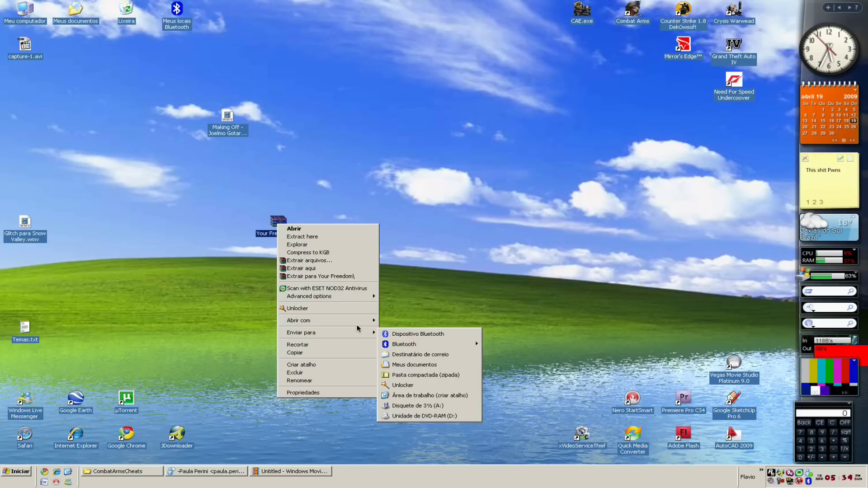
mouse_move(357, 321)
click(419, 323)
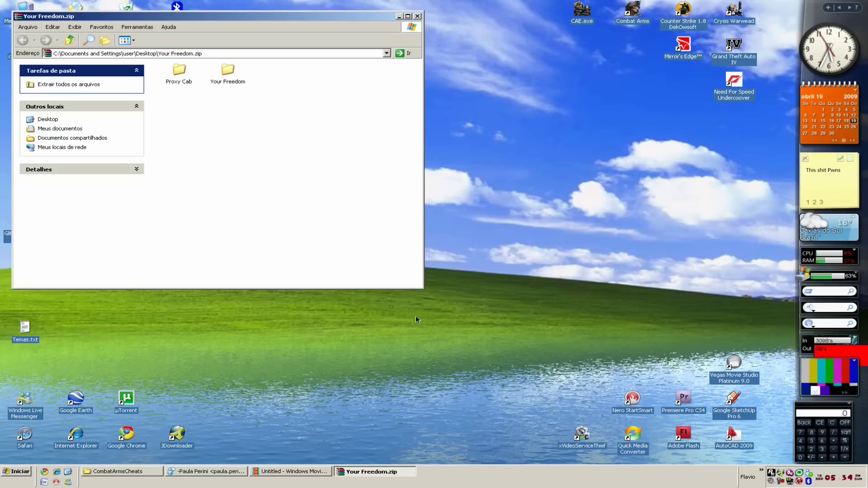
drag(261, 116, 213, 70)
click(181, 79)
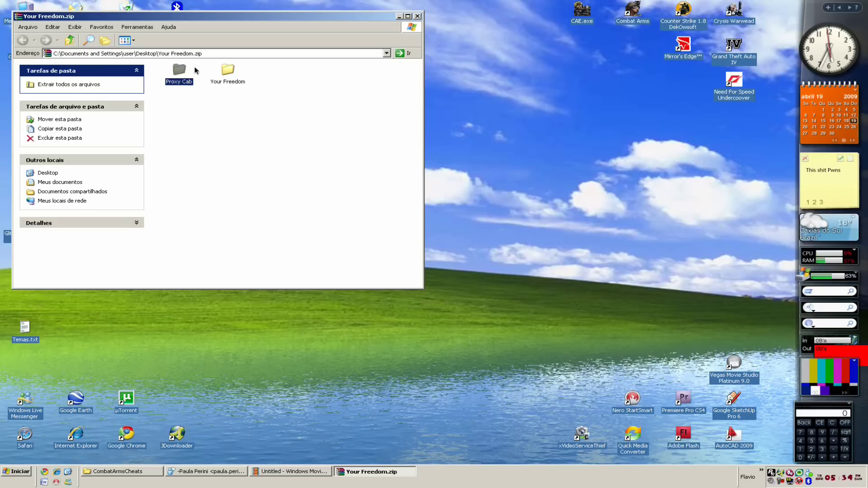
double_click(182, 71)
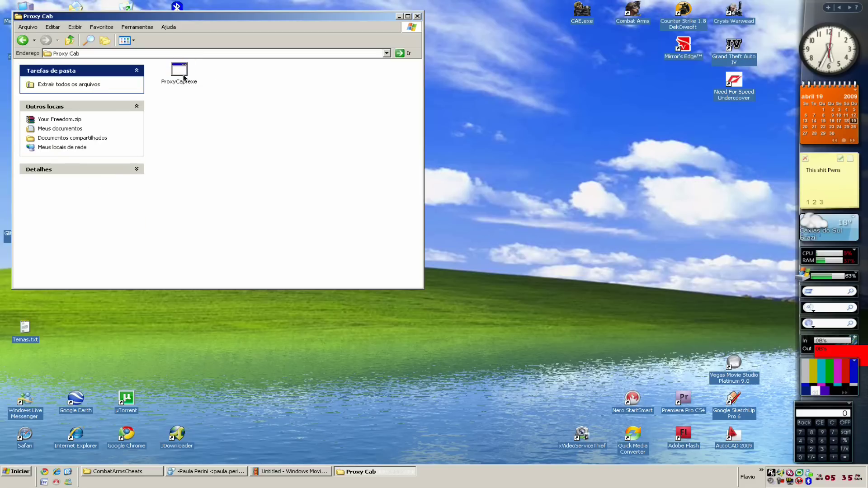
click(181, 72)
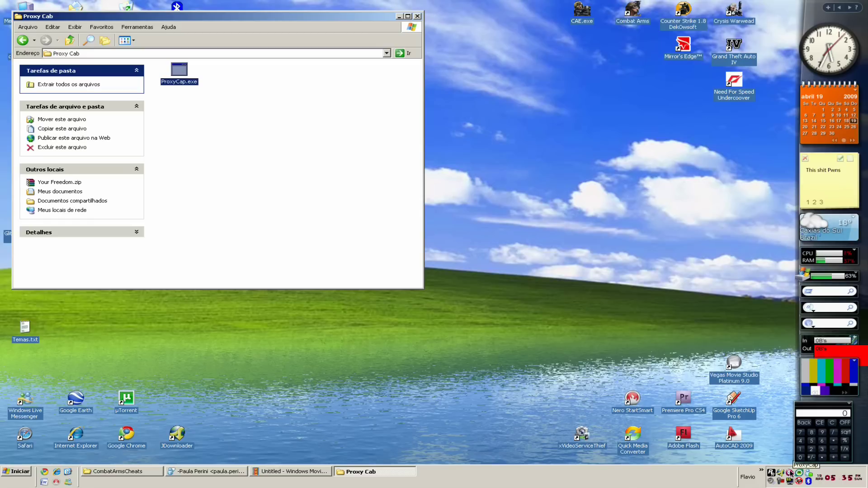
Go back to the archive root and open the Your Freedom folder, selecting freedom.exe.
click(69, 40)
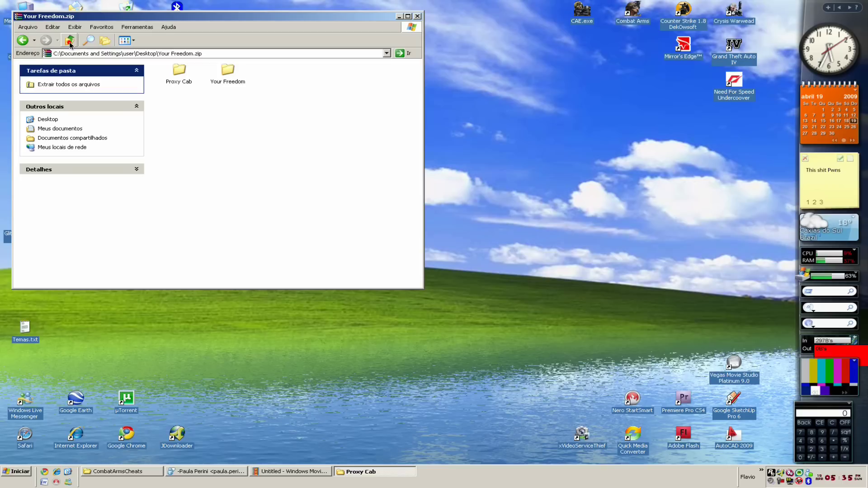
click(235, 77)
double_click(234, 77)
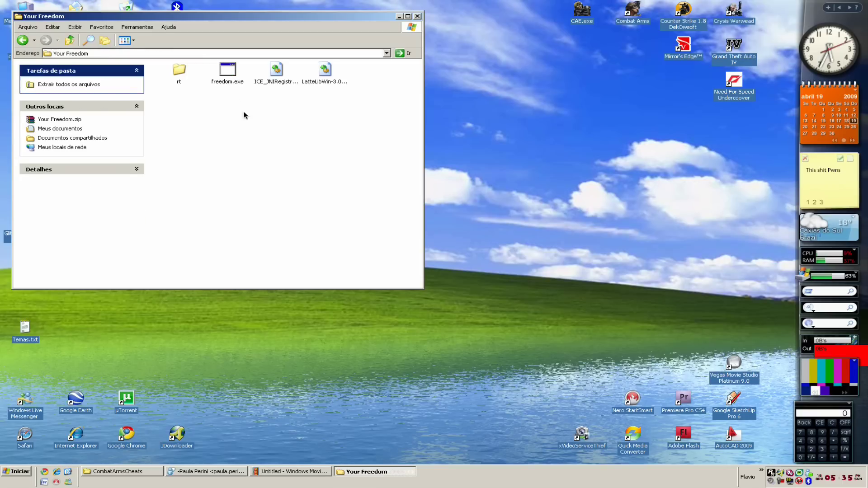
click(232, 86)
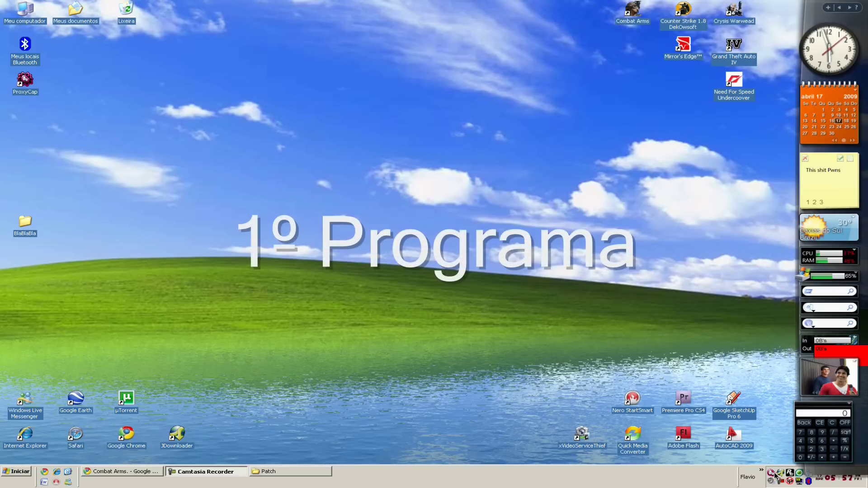
Open ProxyCap's Preferences from the tray icon and view the configured proxies list.
right_click(774, 474)
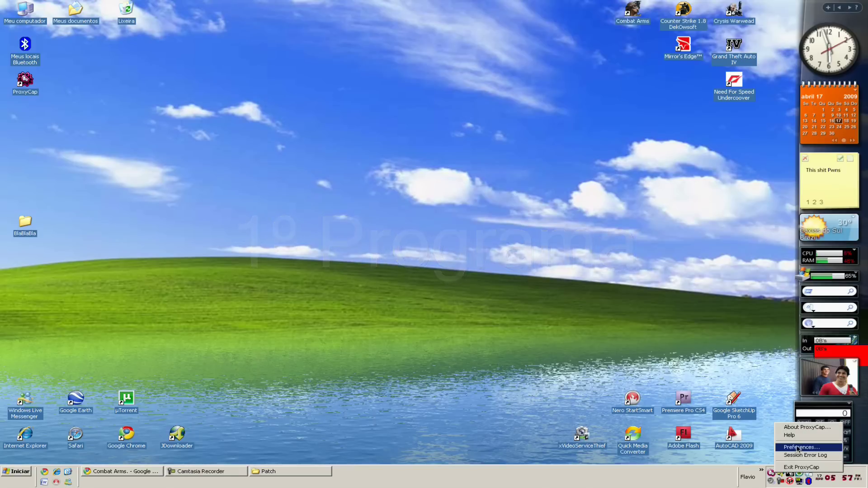
click(795, 427)
click(401, 192)
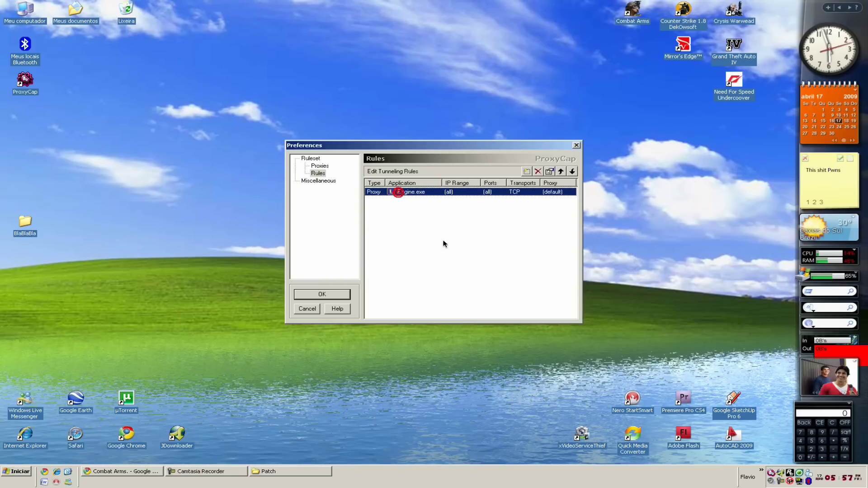
click(320, 165)
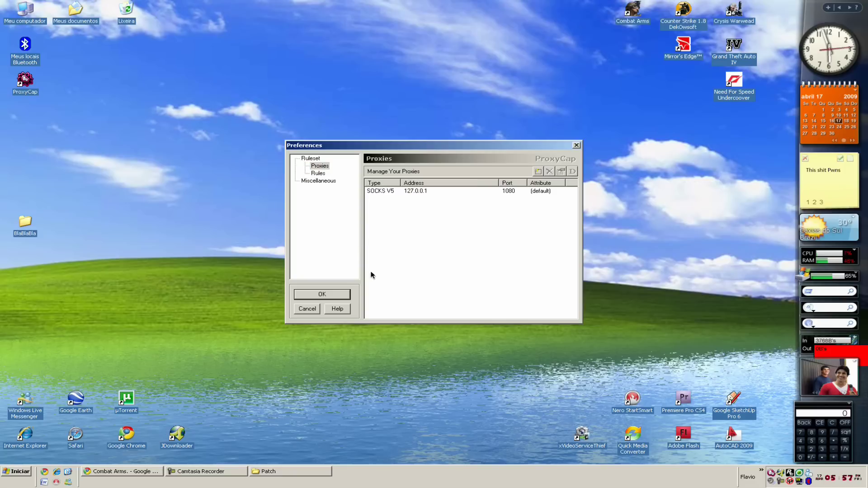
click(325, 168)
Try adding SOCKS proxy 127.0.0.1:1080, find it already defined, and return to Rules.
click(538, 171)
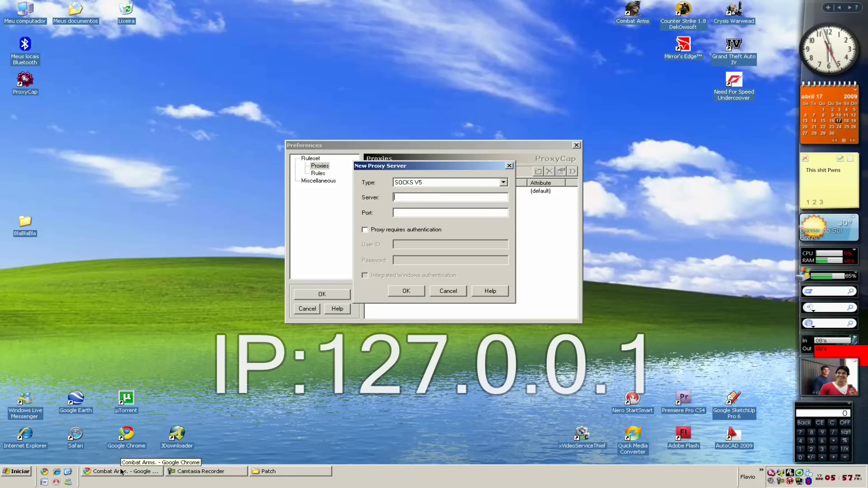
text(127)
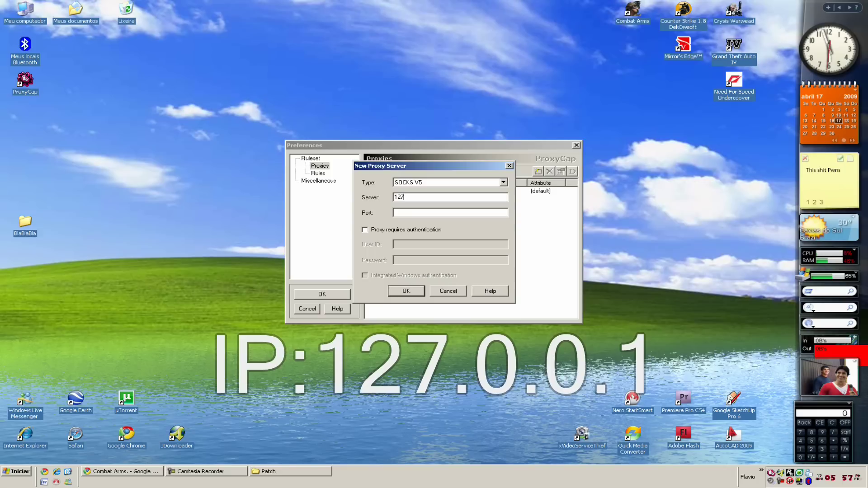
text(.0)
text(.0.1)
text(108)
text(0)
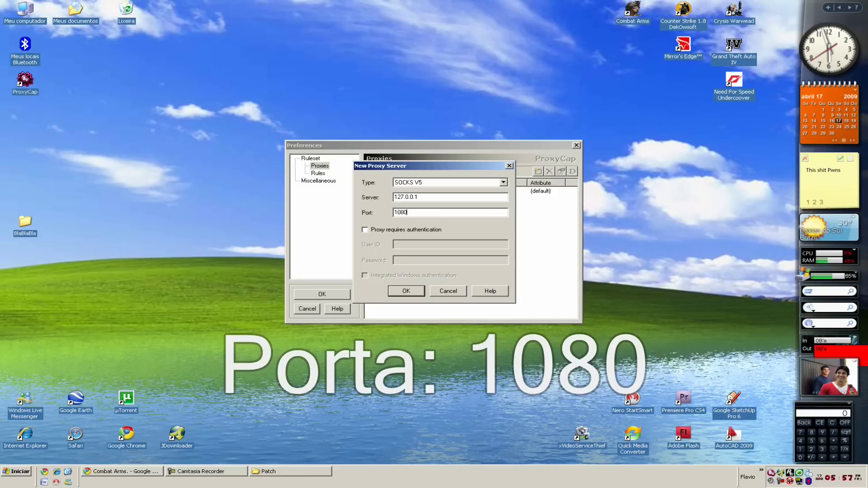
text(0)
key(BackSpace)
click(397, 291)
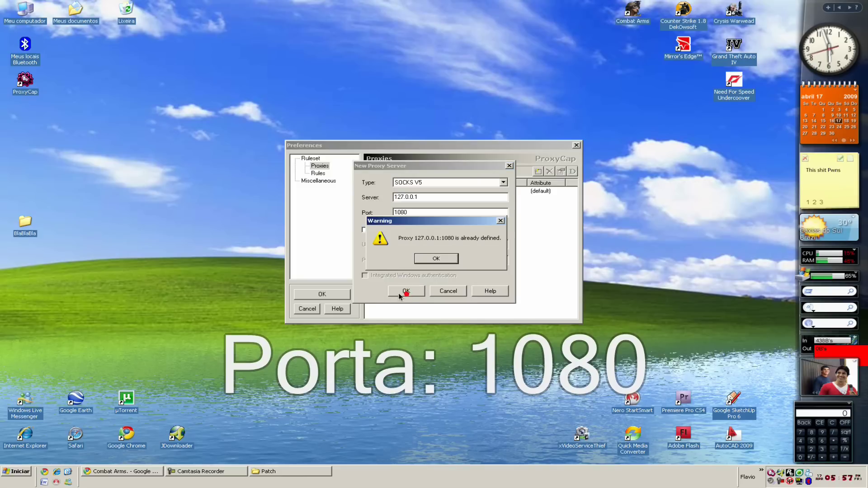
click(435, 260)
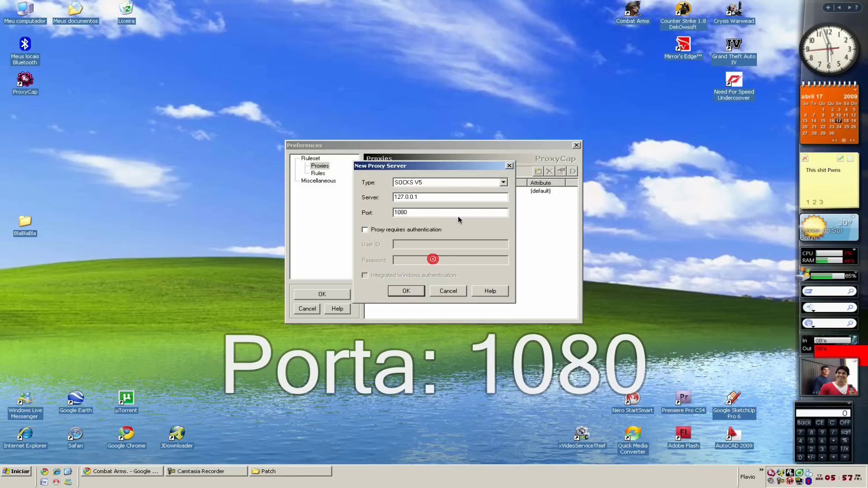
click(509, 165)
click(318, 173)
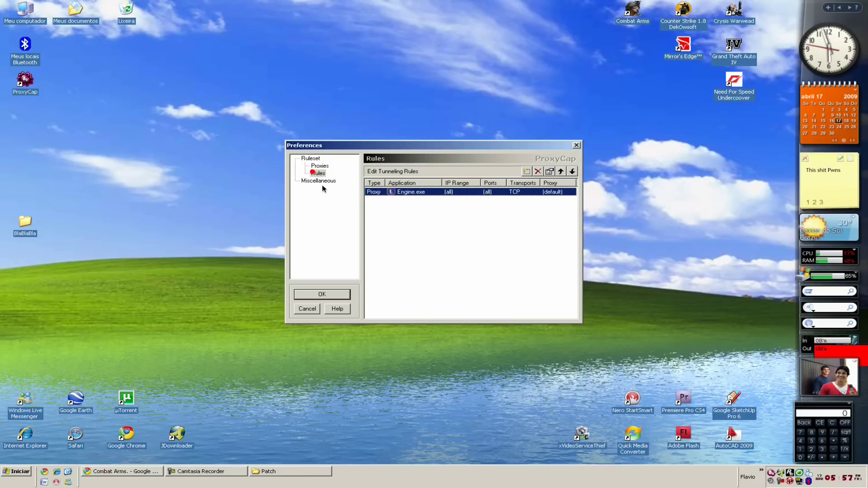
Create a tunnelling rule for C:\Nexon\Combat Arms\Engine.exe.
click(526, 172)
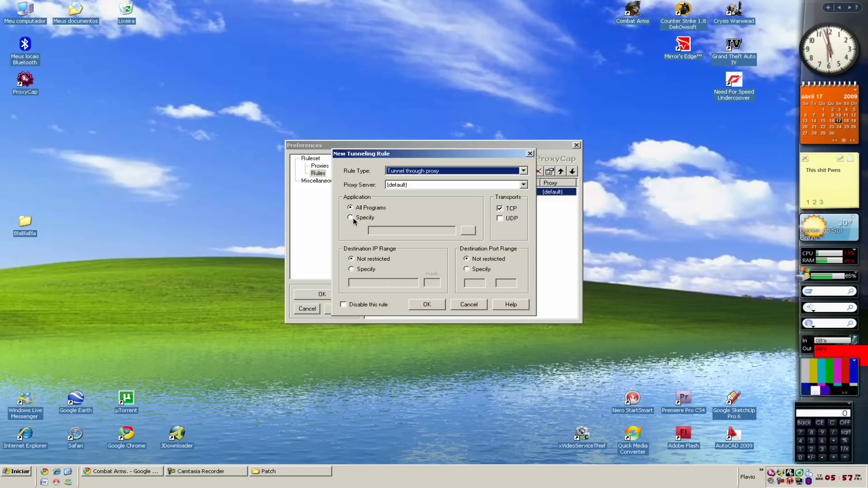
click(351, 218)
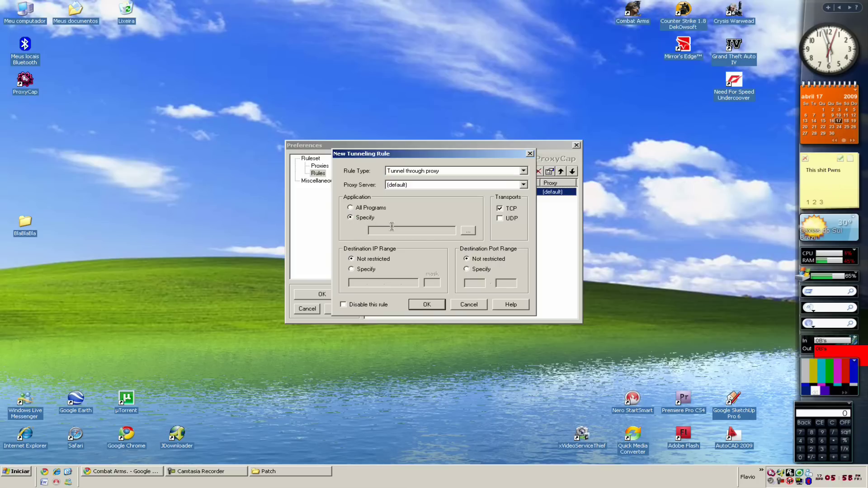
click(468, 230)
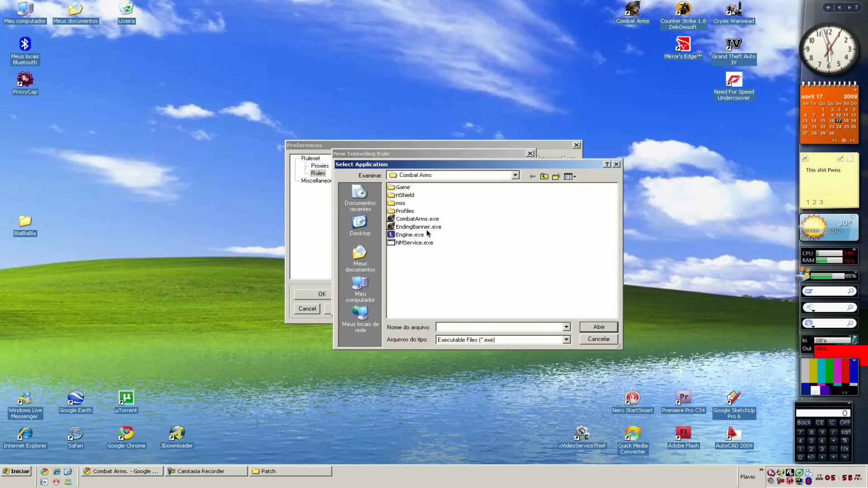
click(360, 285)
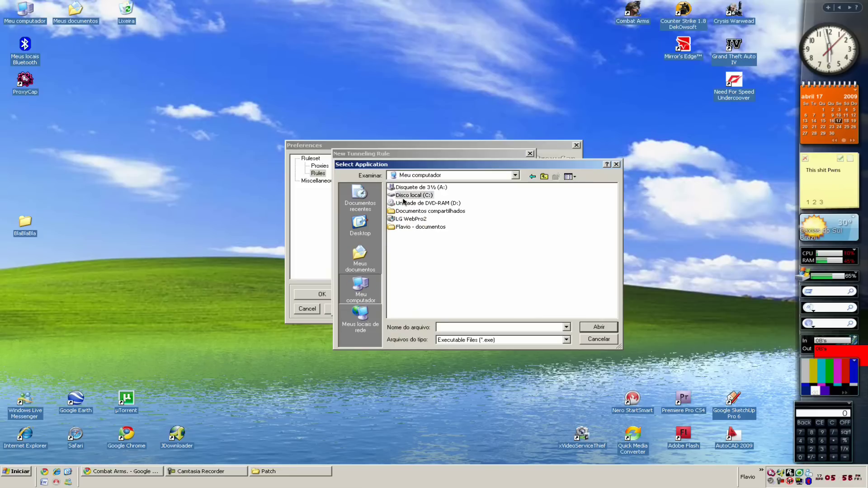
double_click(403, 197)
double_click(403, 220)
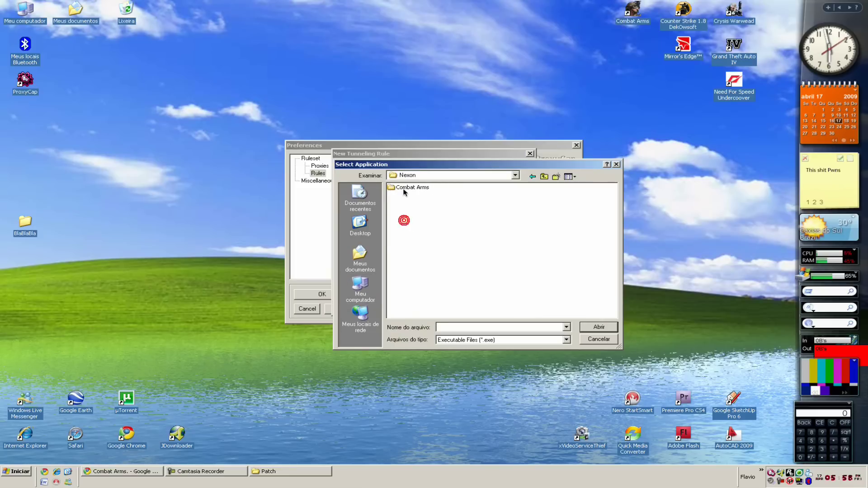
double_click(403, 189)
click(406, 235)
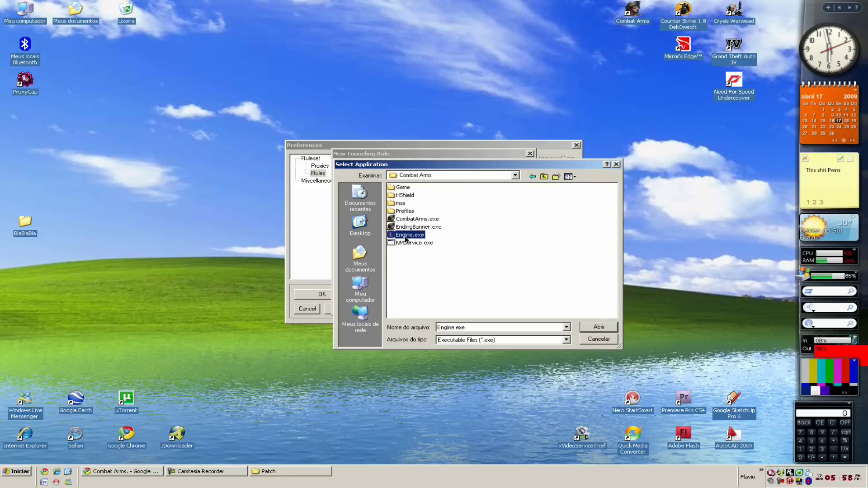
double_click(406, 235)
key(Return)
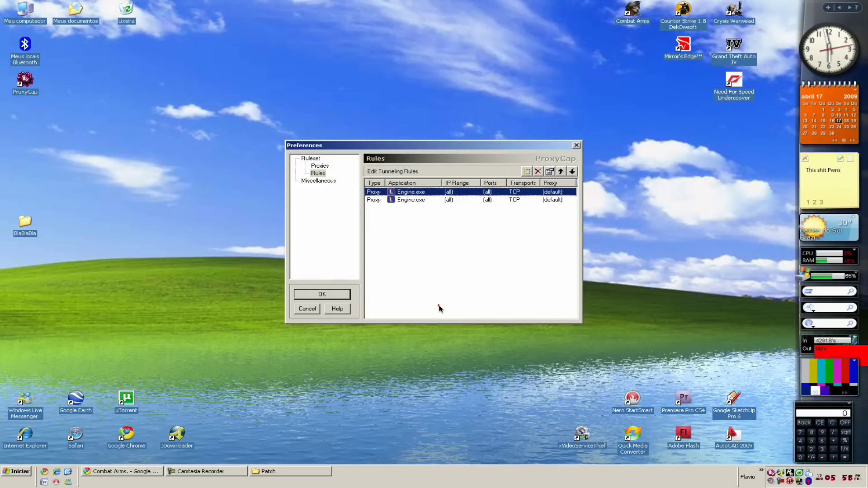
Delete the duplicate Engine.exe rule and close Preferences with OK.
click(384, 199)
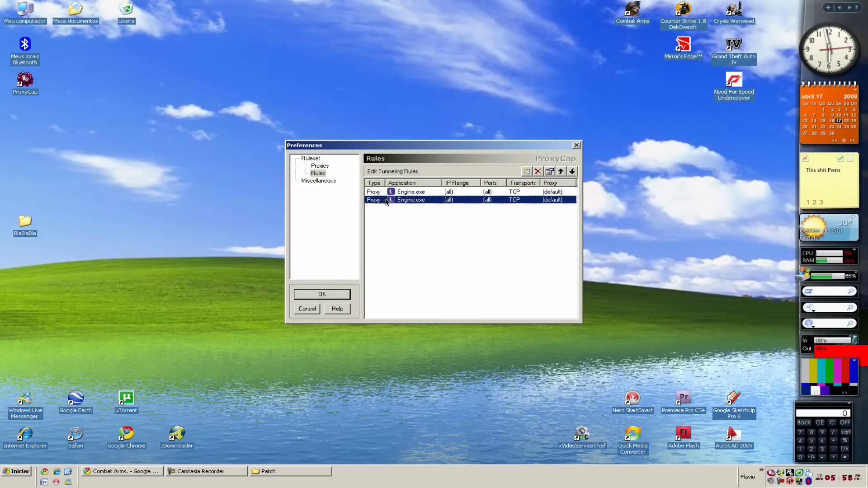
click(537, 171)
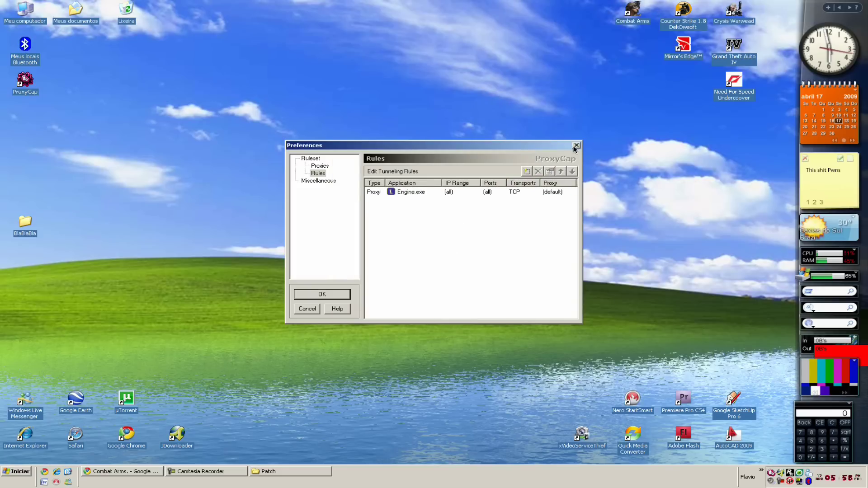
click(330, 294)
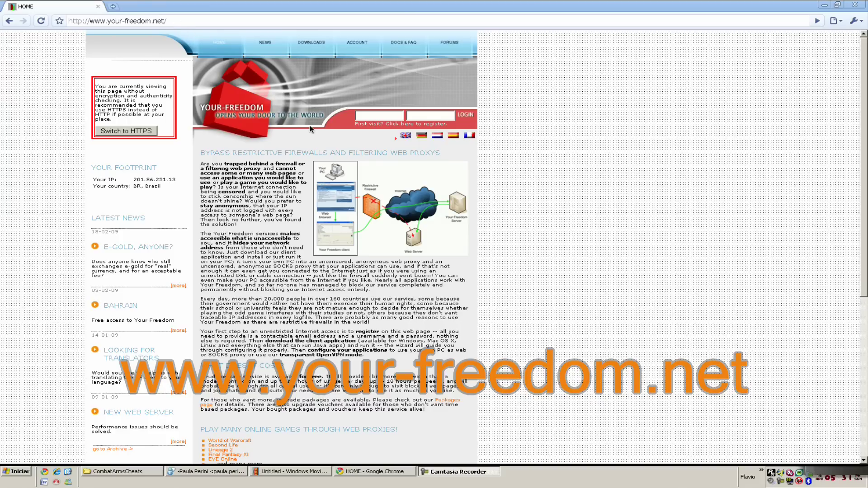
Bring Chrome forward and follow the 'First visit? Click here to register.' link on your-freedom.net.
click(244, 2)
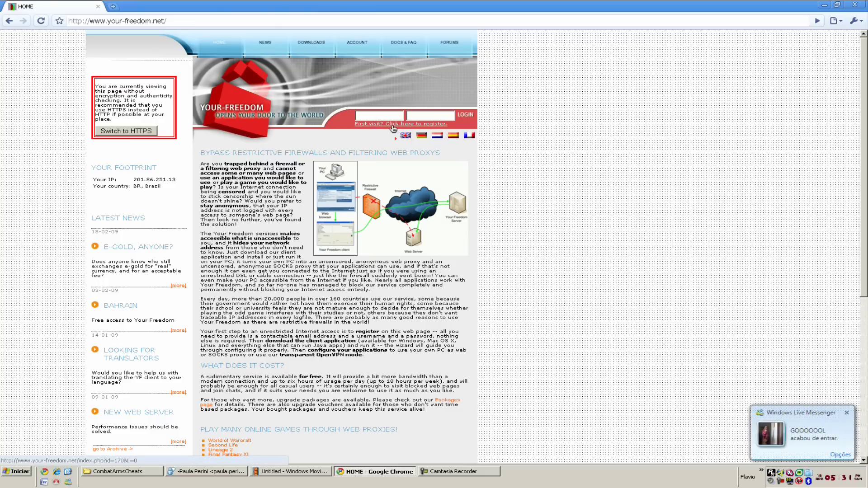
click(373, 125)
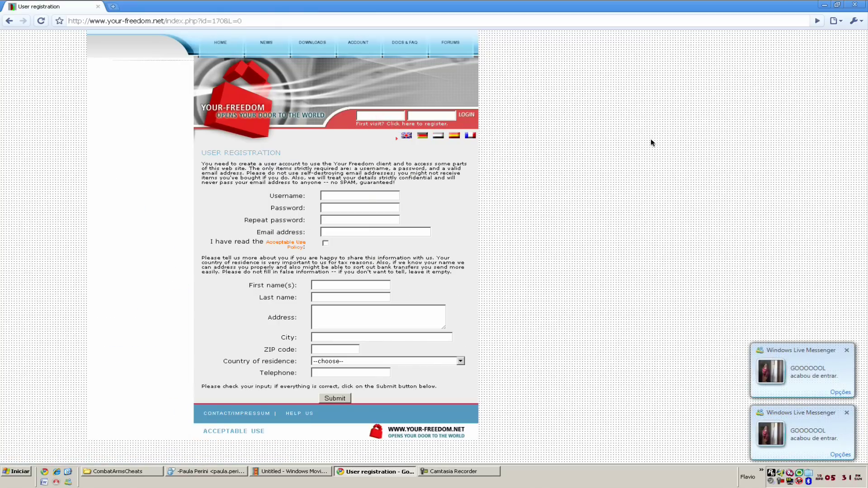
Enter a username and the account password twice in the registration form.
click(336, 195)
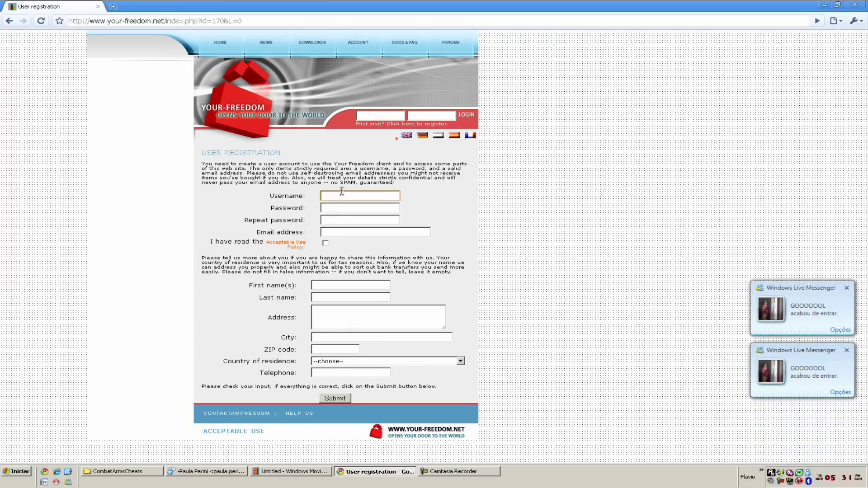
text(asdfasdfasdfa)
click(344, 209)
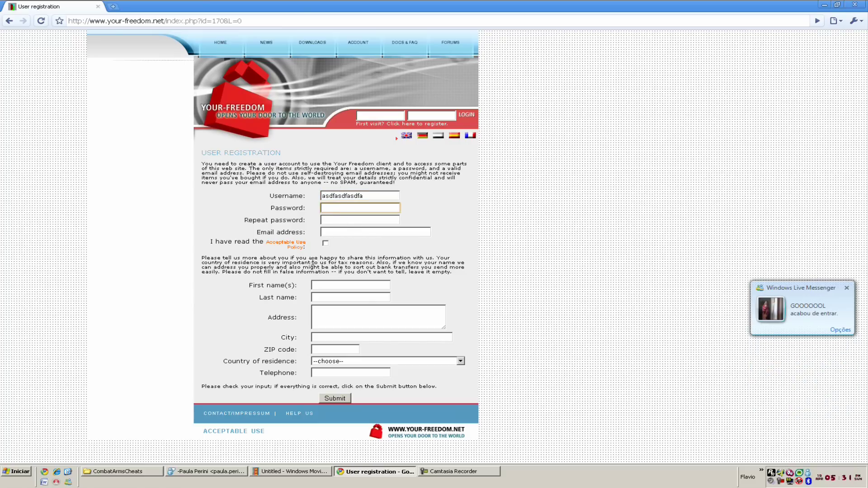
text(asdfasdfasdf)
click(336, 216)
text(asdfasdf)
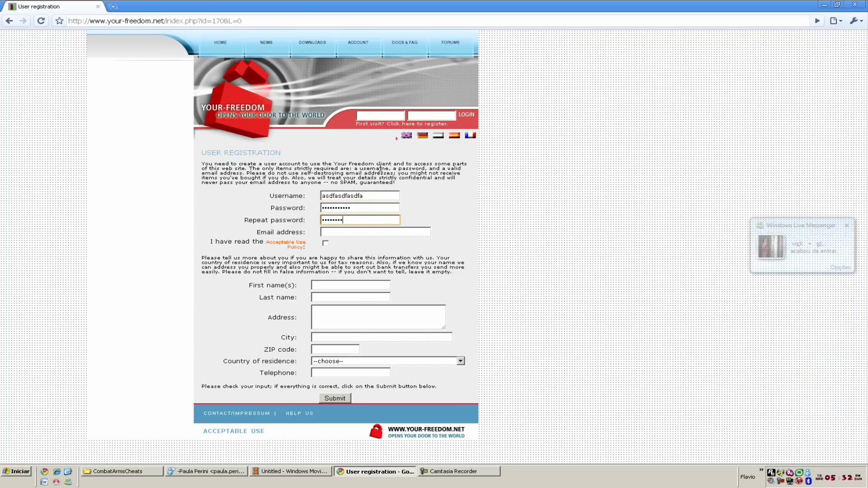
text(asdf)
Enter the e-mail address, accept the Acceptable Use Policy, and close the registration page.
click(335, 232)
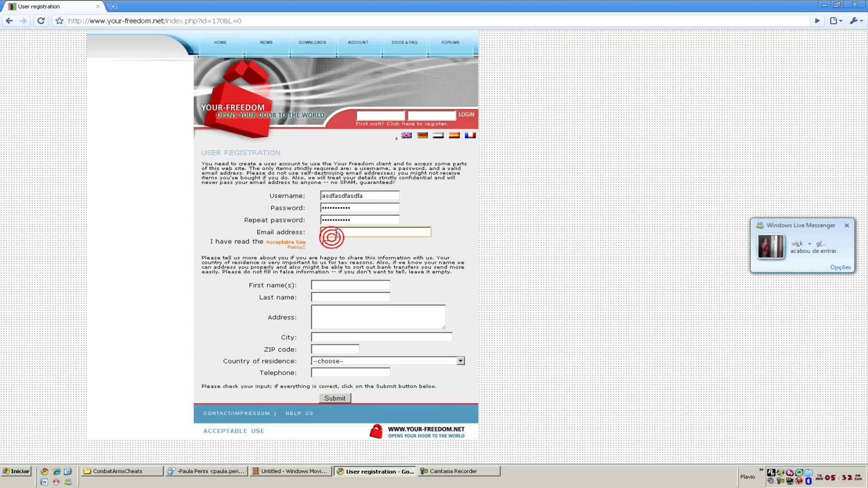
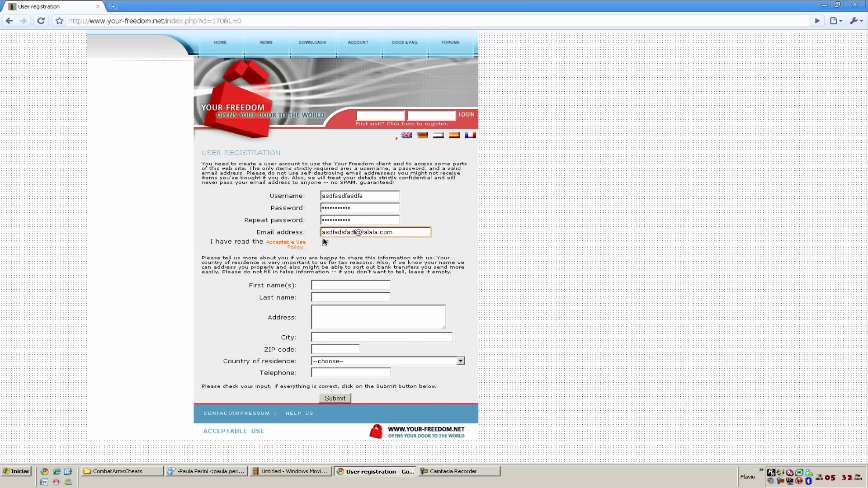
click(325, 244)
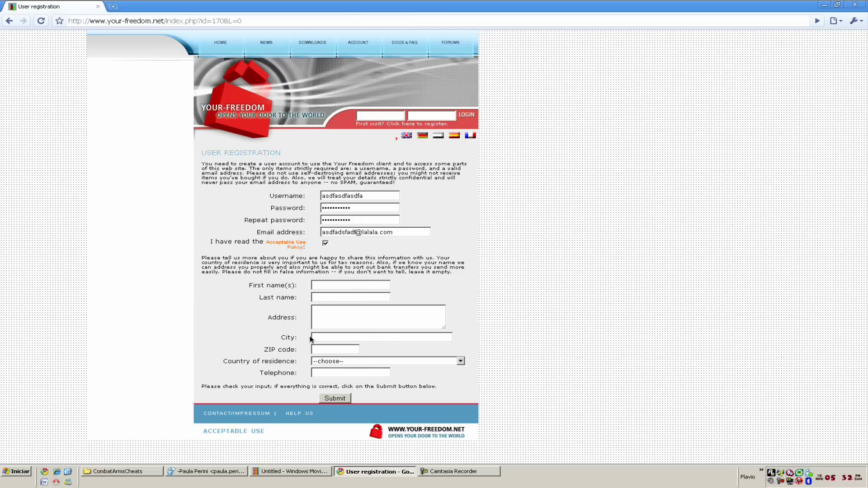
click(98, 6)
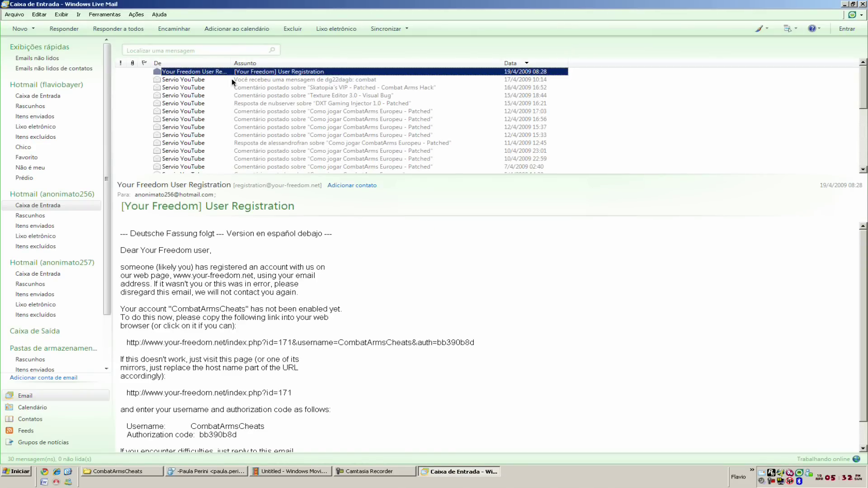
Follow the activation link in the Your Freedom registration e-mail, then close Chrome and Live Mail.
drag(270, 175, 281, 64)
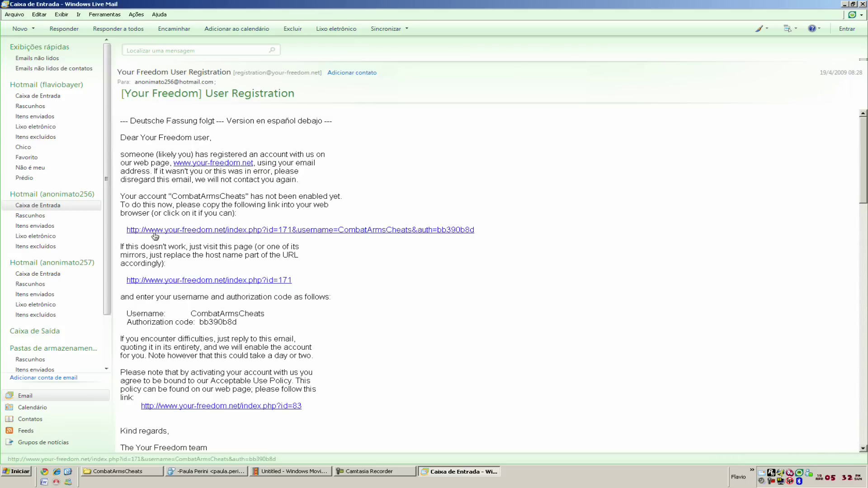
click(237, 229)
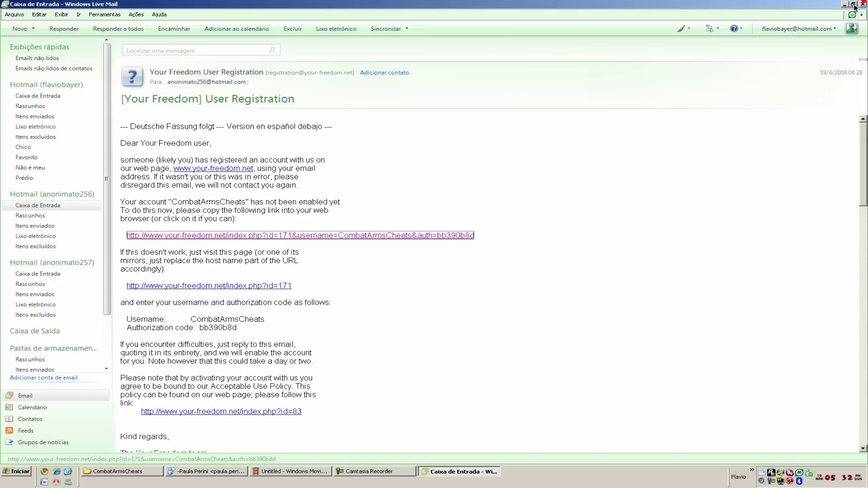
click(864, 2)
click(862, 4)
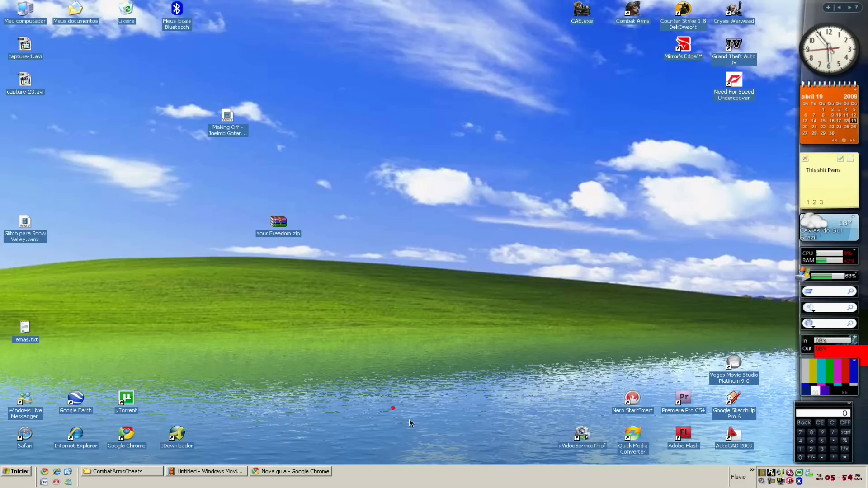
Show the Your Freedom window from the tray and launch the wizard via Configurar > Usar assistente.
right_click(764, 475)
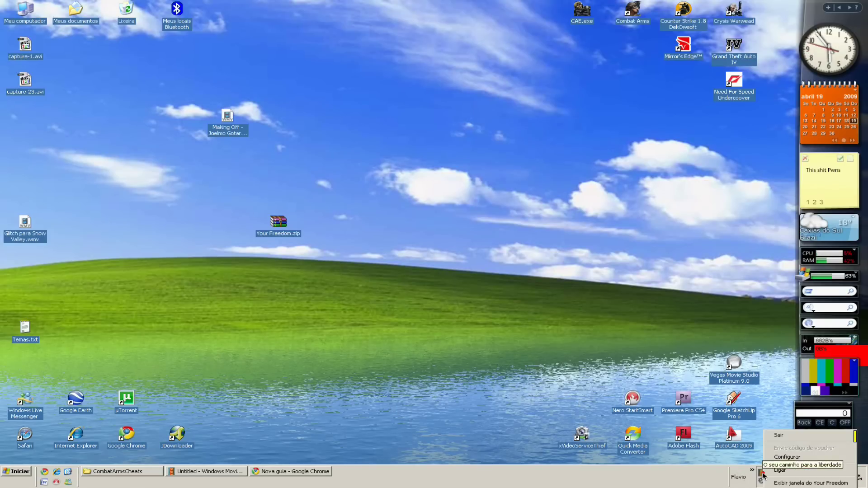
click(796, 482)
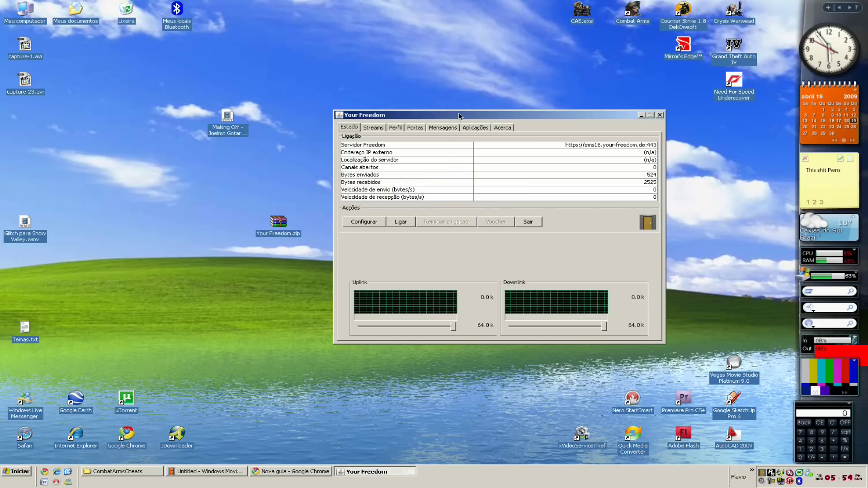
drag(458, 116, 298, 95)
click(207, 204)
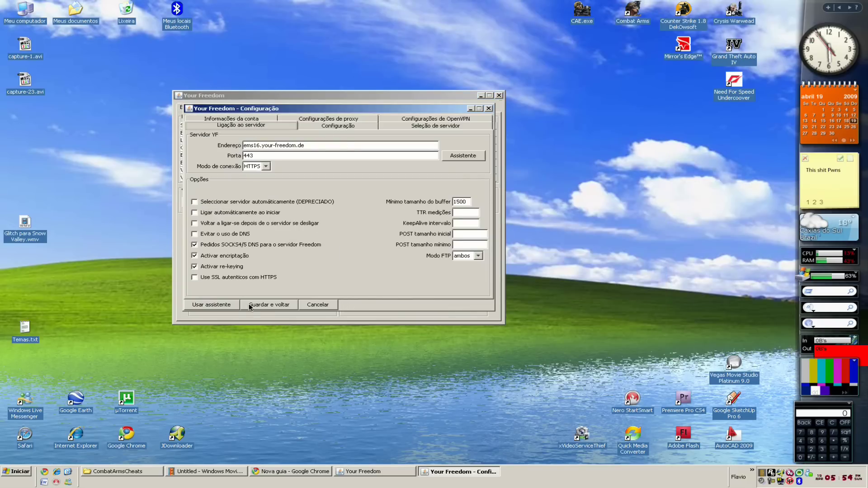
click(212, 305)
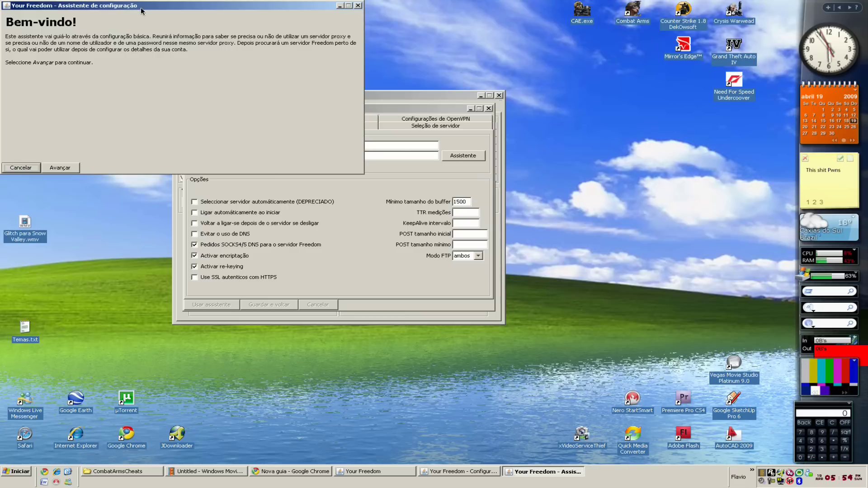
Advance the wizard past the proxy server step to the Freedom server search.
drag(141, 11, 380, 136)
click(305, 291)
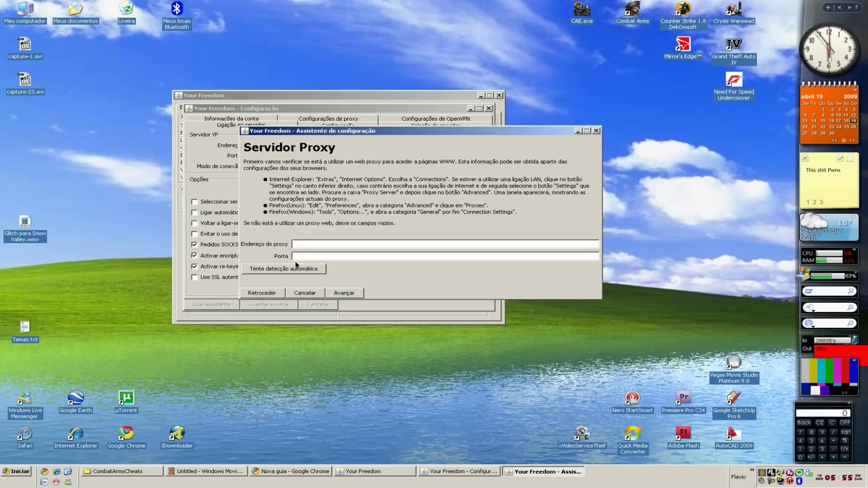
click(341, 294)
click(342, 294)
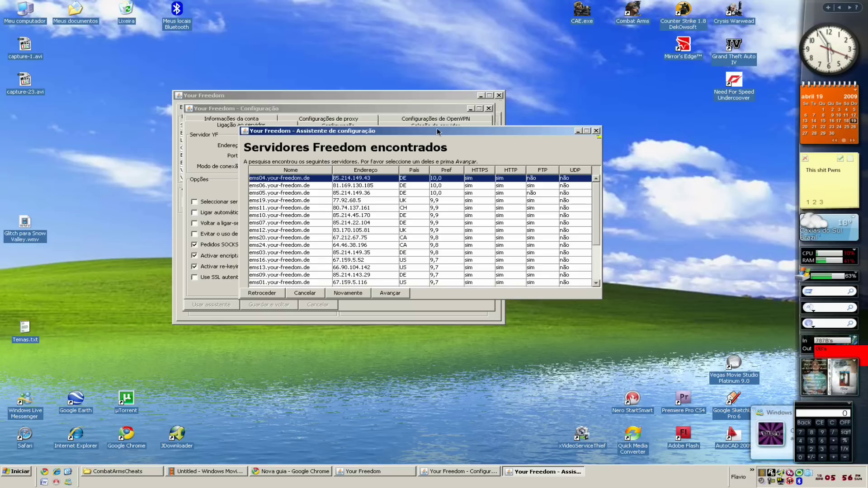
Pick the ems16.your-freedom.de (67.159.5.52, US) server and continue to account setup.
scroll(441, 215, down, 3)
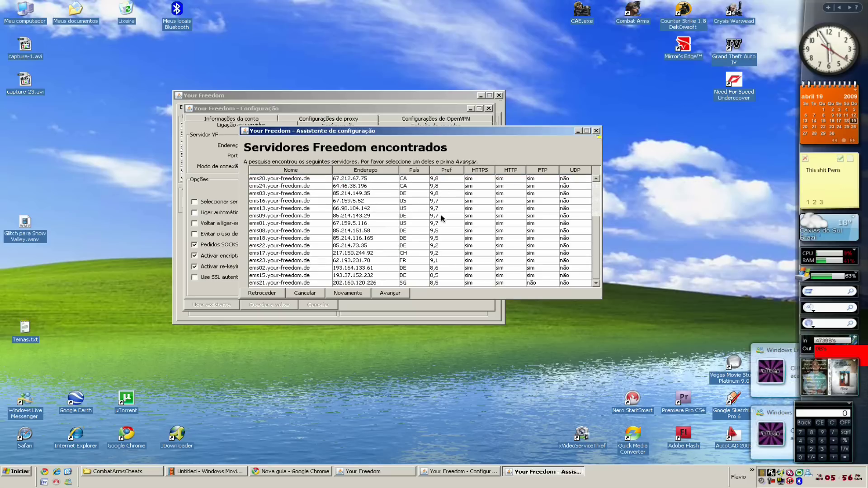
scroll(411, 274, up, 3)
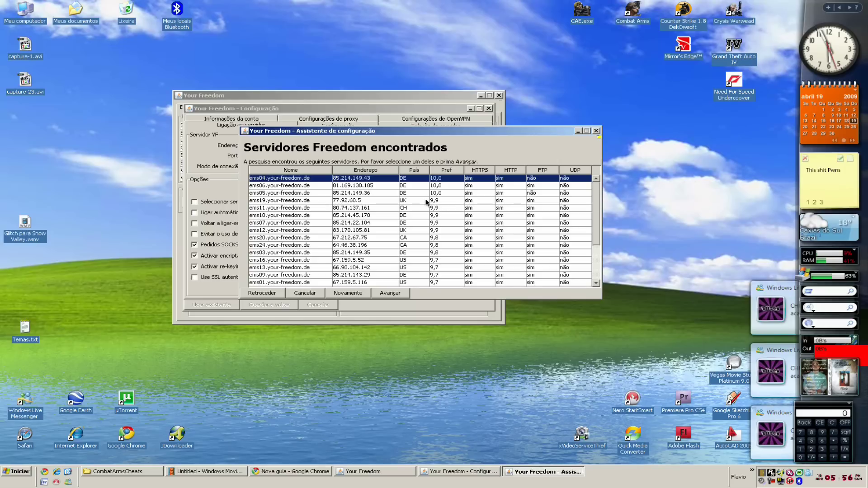
click(415, 267)
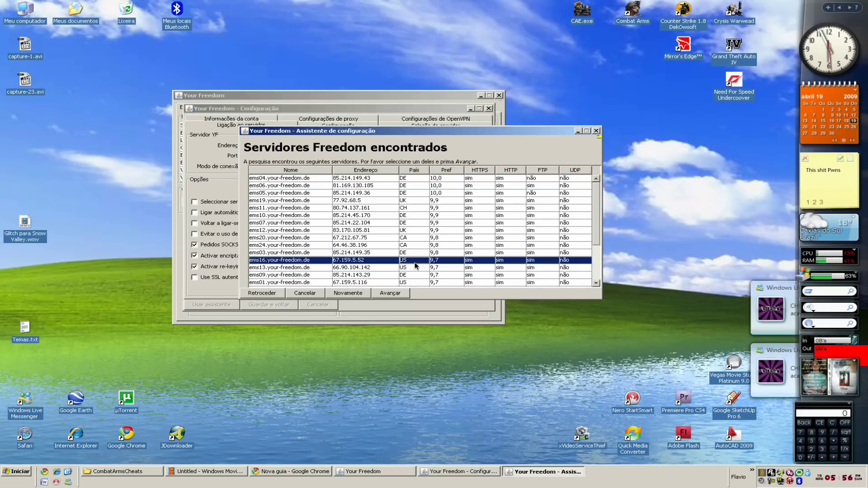
click(410, 260)
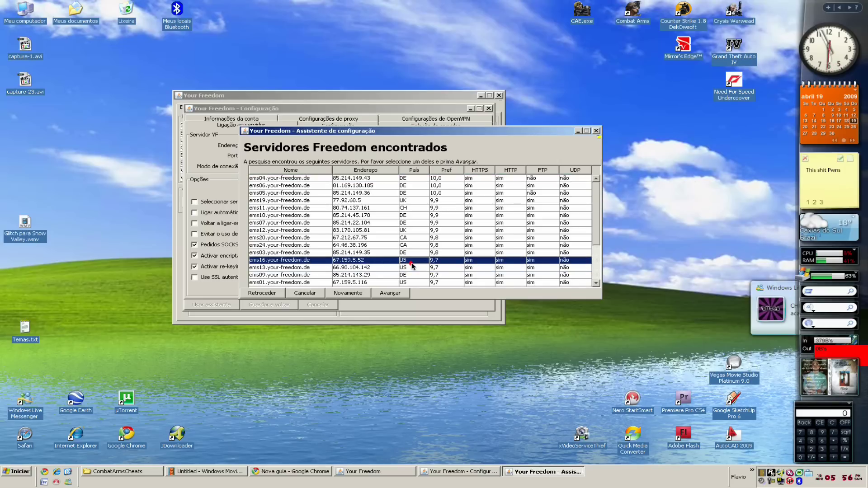
click(386, 293)
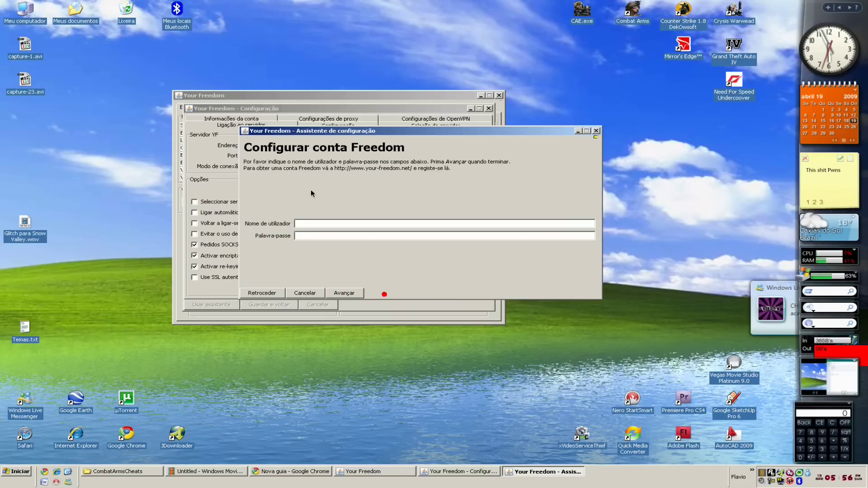
Enter the Freedom account username and password, then save the ems16 HTTPS port 443 configuration.
click(309, 223)
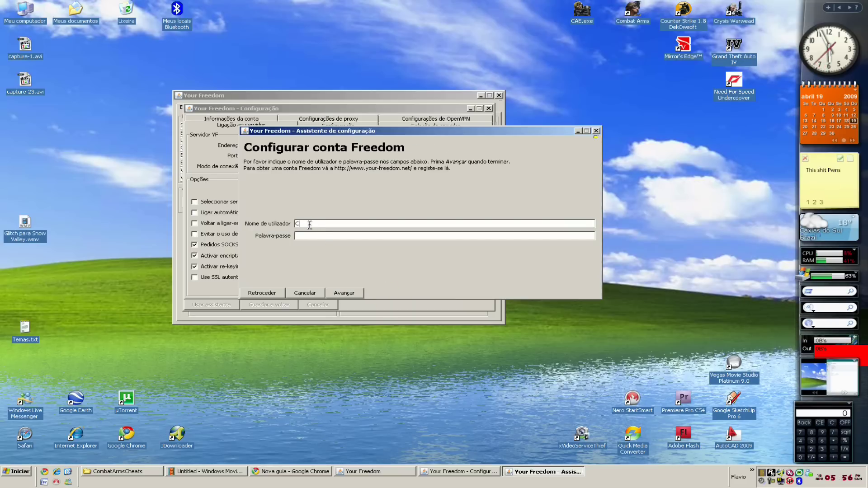
text(CpmbatArmsChea)
text(***)
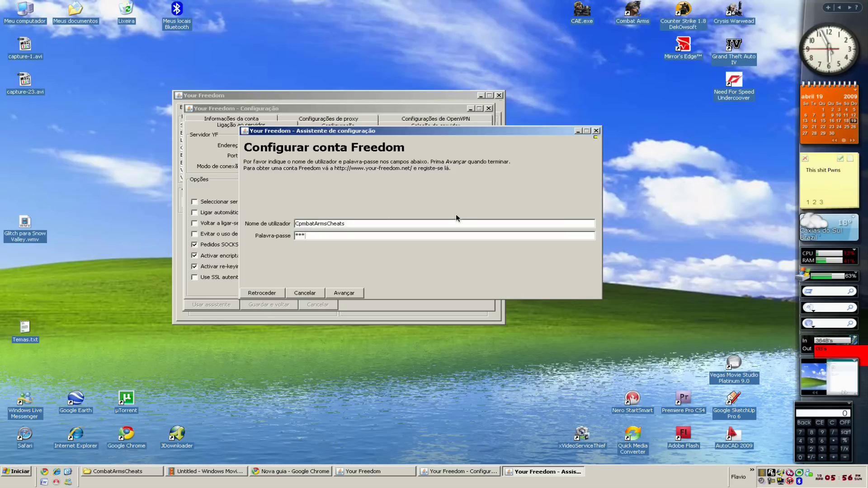
text(*****)
click(343, 293)
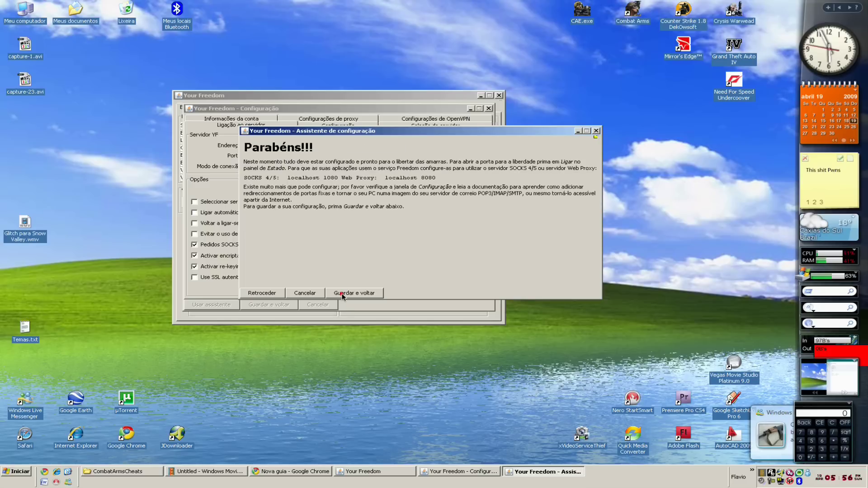
click(342, 294)
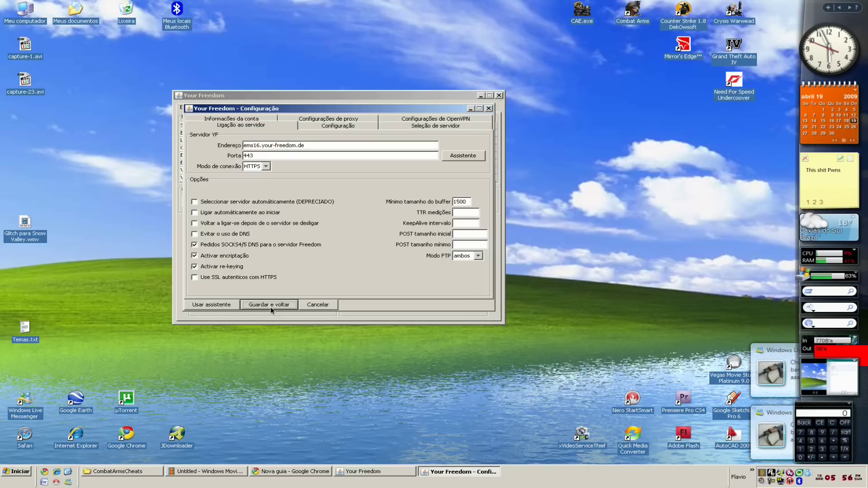
click(279, 309)
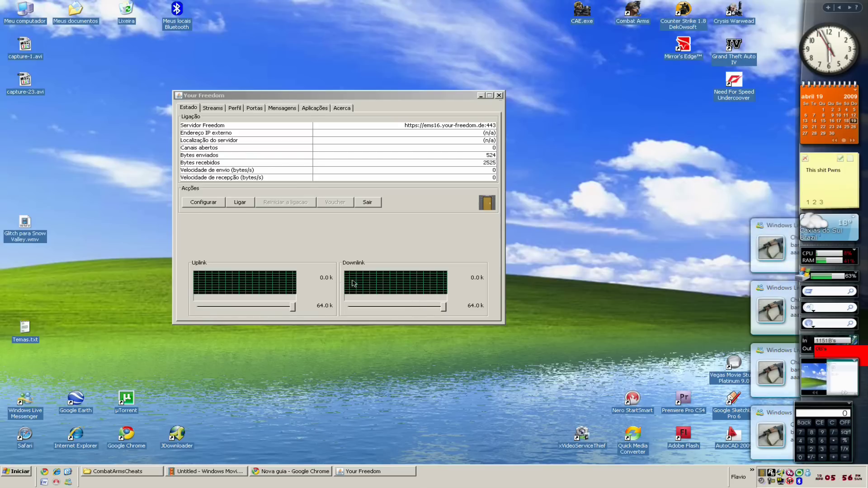
Connect Your Freedom to the ems16 server, giving external IP 67.159.5.52 in the US.
click(243, 204)
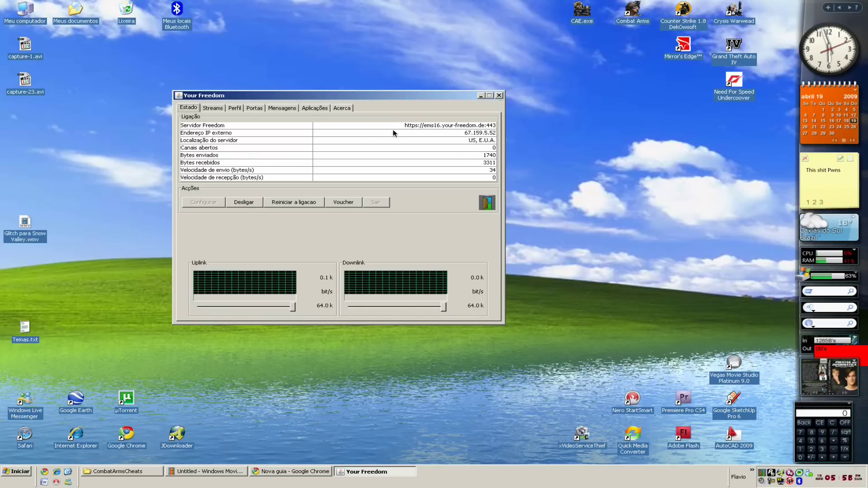
drag(311, 97, 141, 122)
Launch Combat Arms from its desktop icon and choose GAME START in the launcher.
double_click(632, 10)
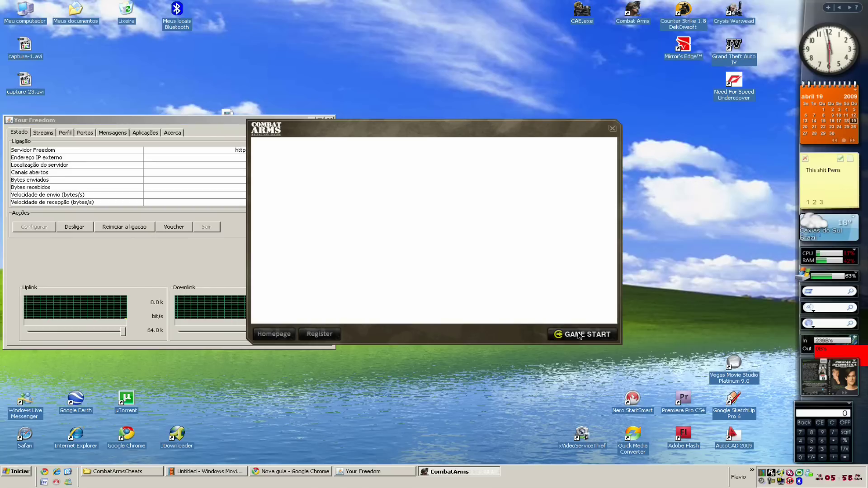
click(578, 334)
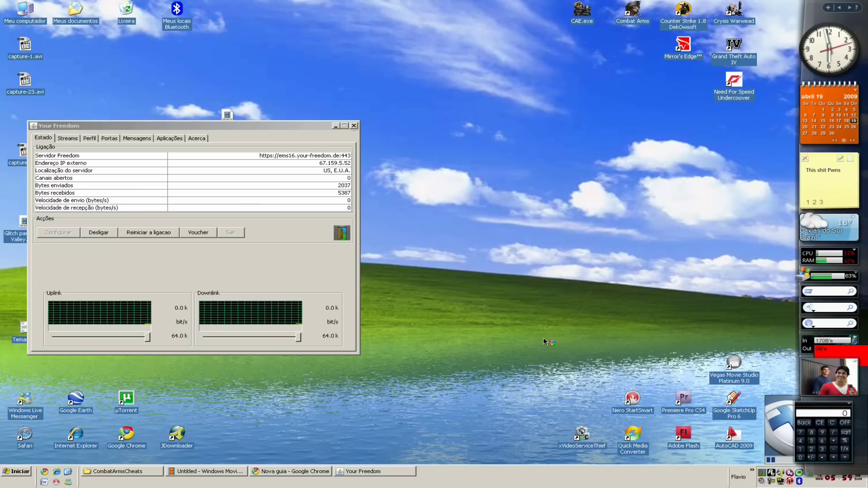
drag(312, 124, 546, 134)
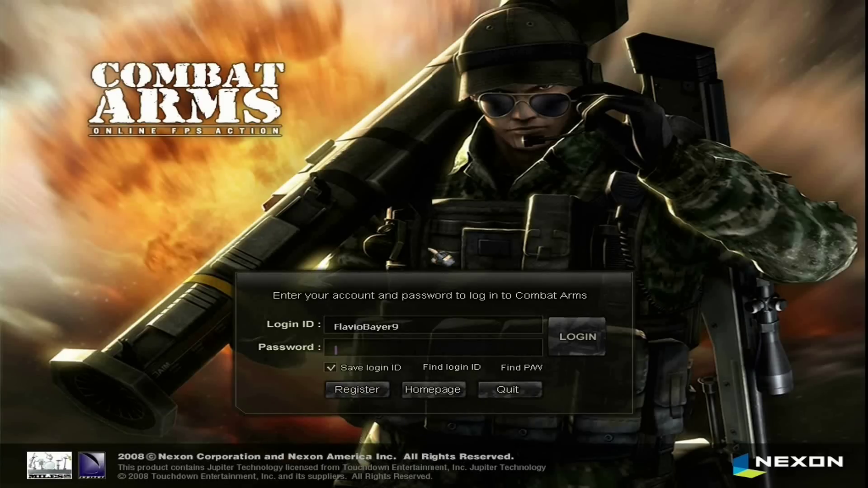
Log into Combat Arms with the account password and dismiss the 'Failed to verify passport' warning.
text(******)
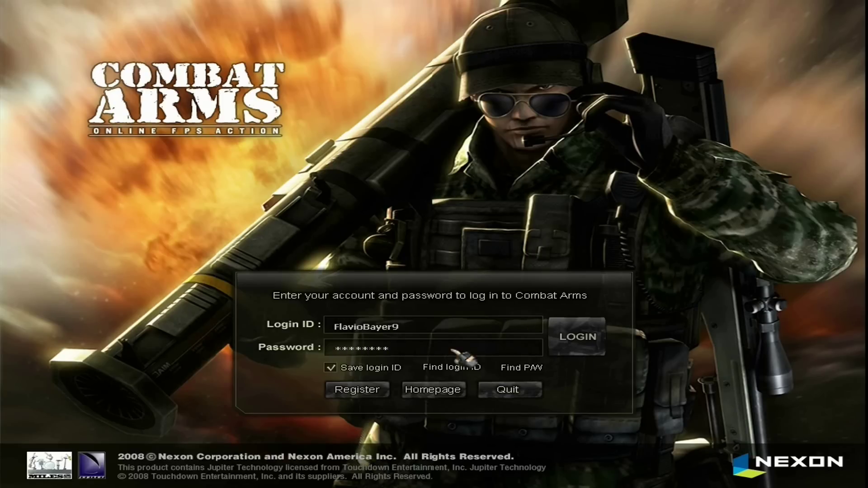
key(Return)
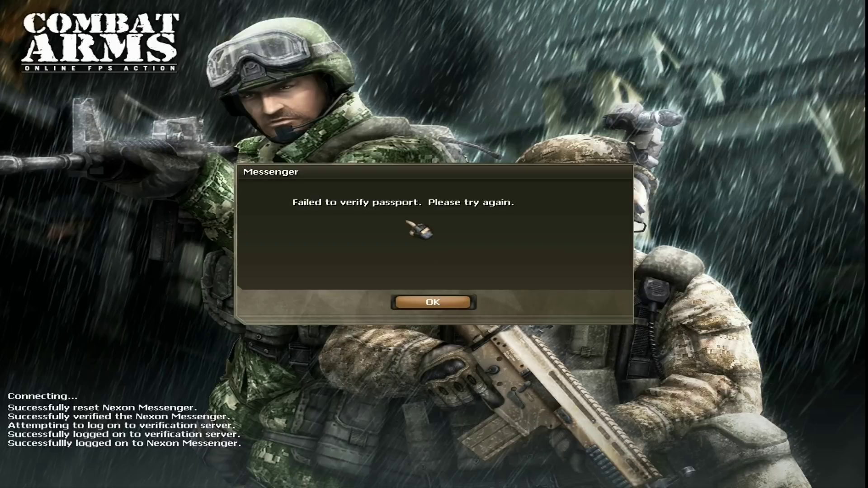
click(453, 307)
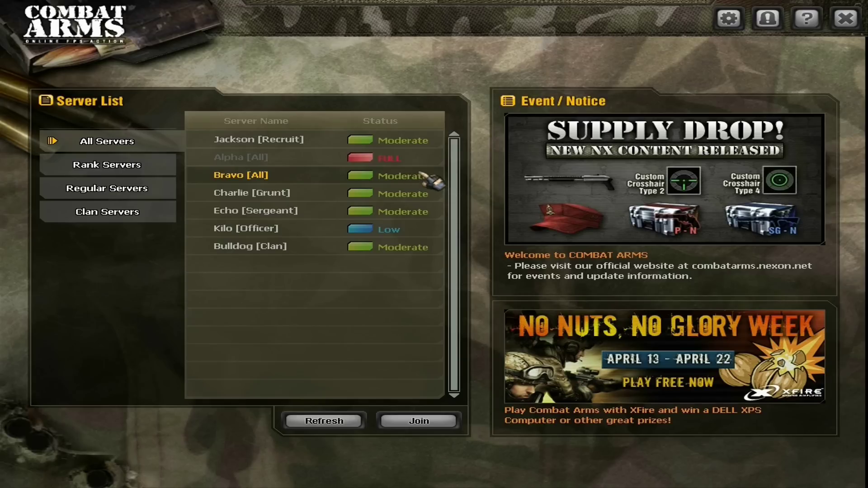
Select the Bravo [All] server in the Server List and connect to it.
click(312, 191)
click(292, 179)
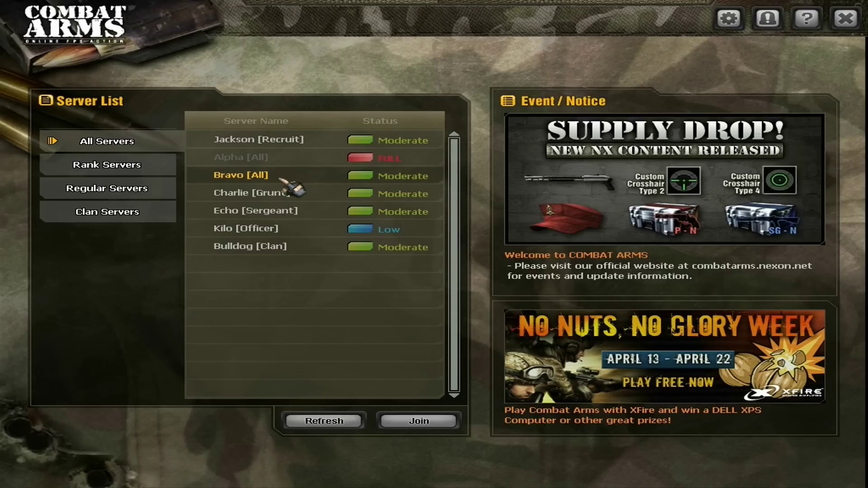
double_click(281, 179)
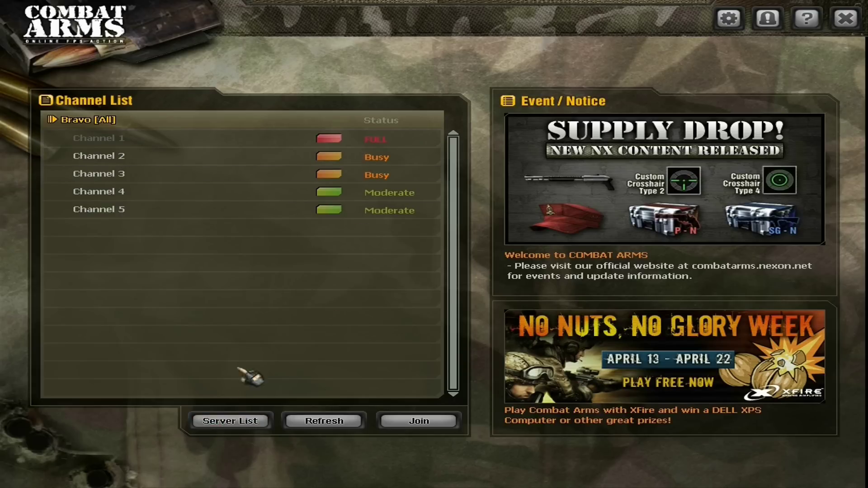
Enter Channel 2 of Bravo [All] and scroll down the Game Lobby room list.
double_click(380, 157)
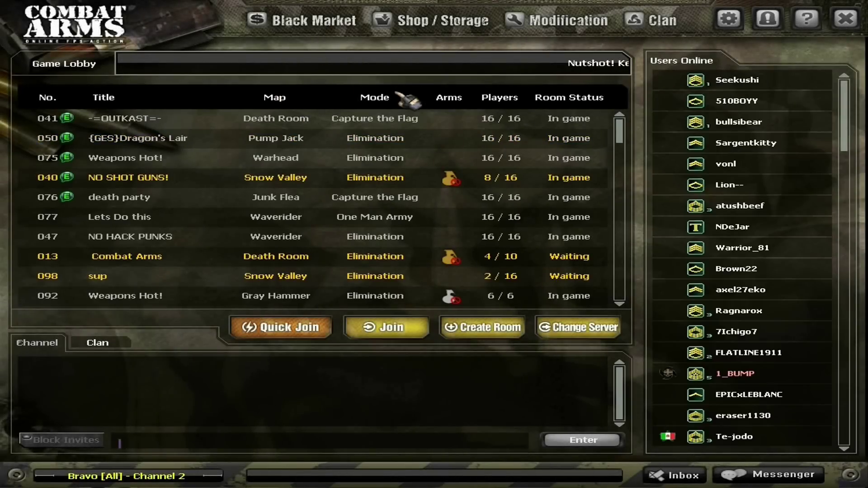
scroll(440, 226, down, 6)
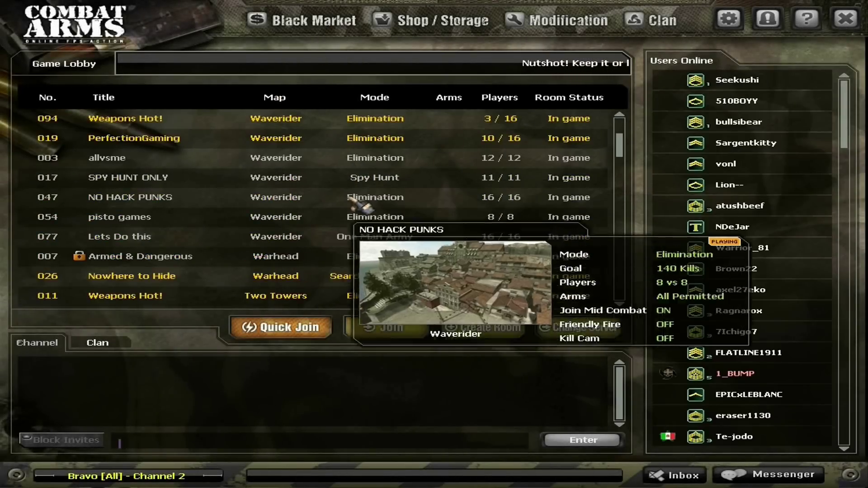
scroll(440, 226, down, 10)
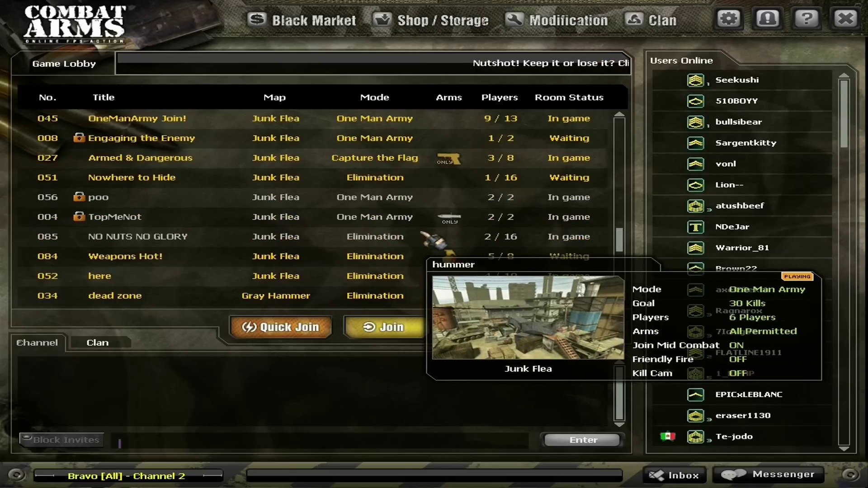